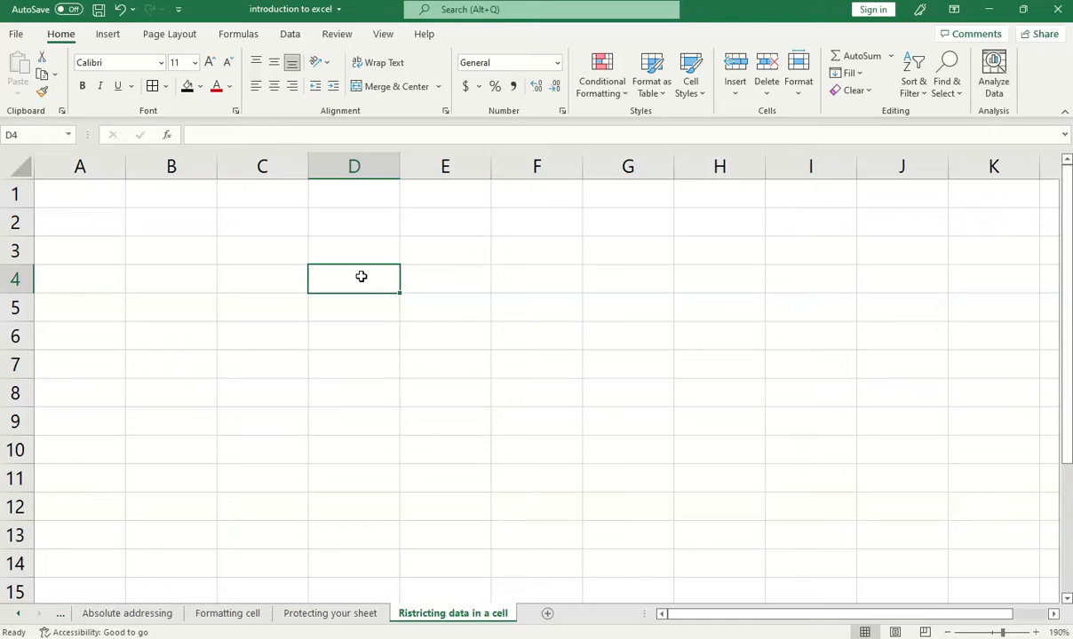
Step: Open data validation for cell D4 and allow only whole numbers
{"action": "left_click", "coordinate": [290, 34]}
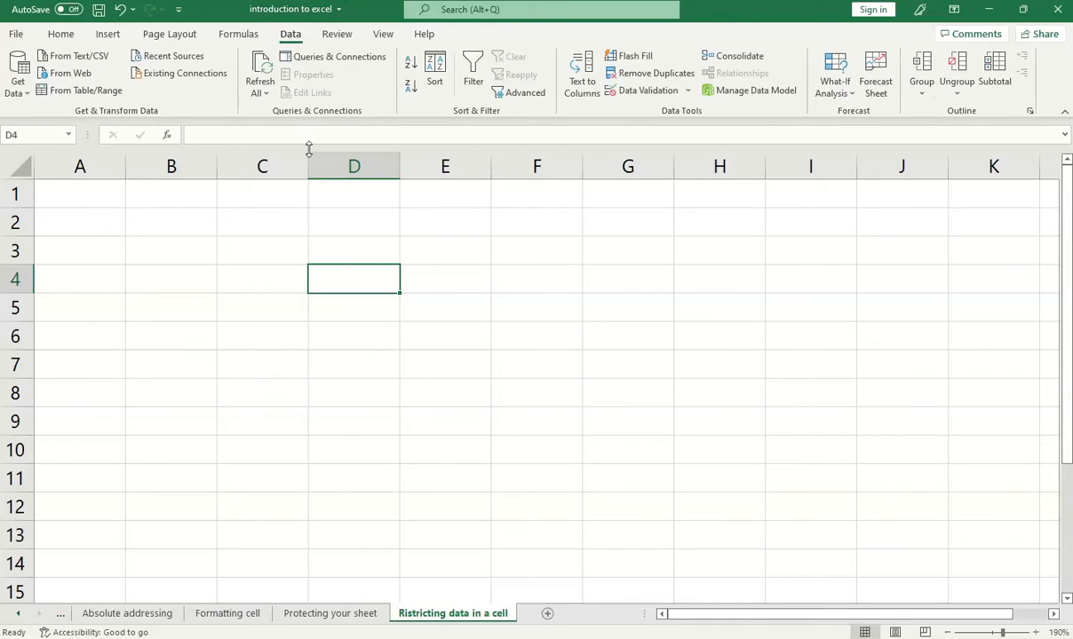
{"action": "left_click", "coordinate": [636, 96]}
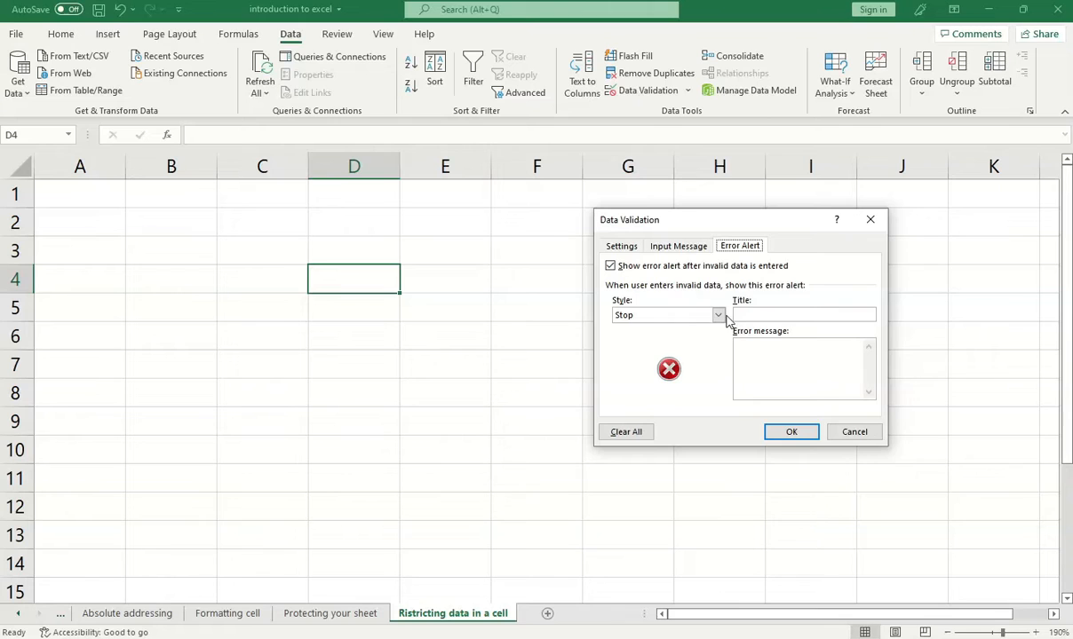
{"action": "left_click_drag", "start_coordinate": [692, 221], "coordinate": [535, 228]}
{"action": "left_click", "coordinate": [472, 255]}
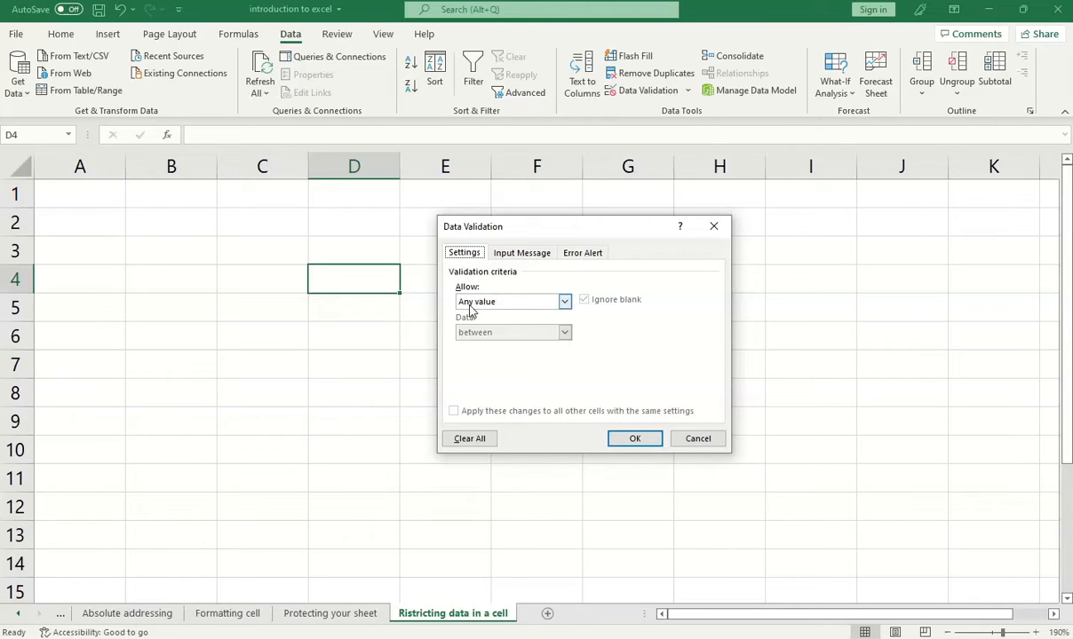
{"action": "left_click", "coordinate": [565, 303]}
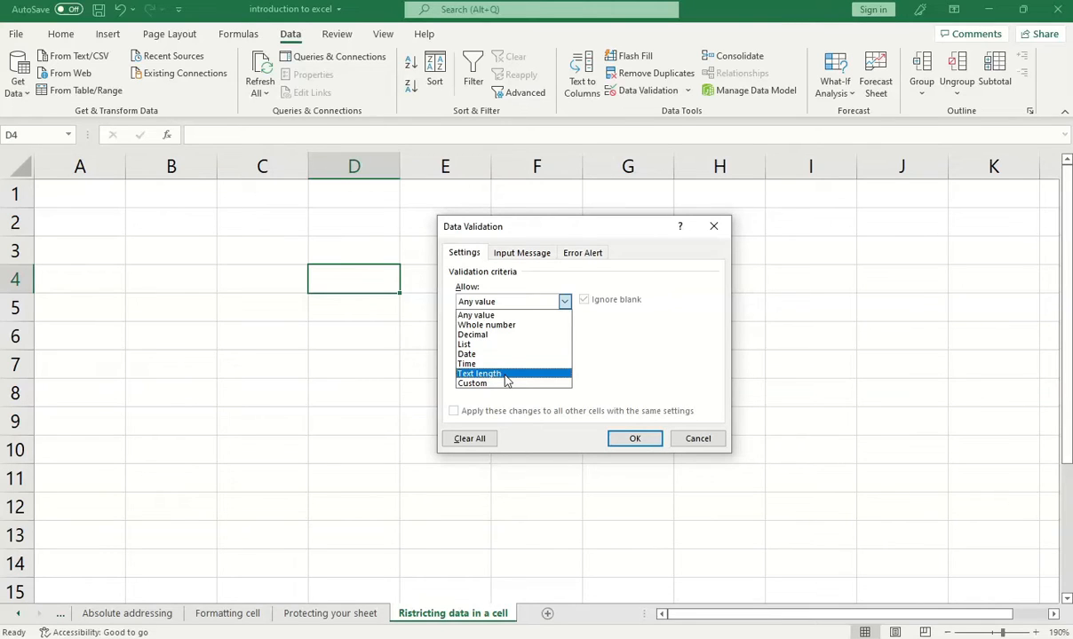
{"action": "left_click", "coordinate": [505, 325]}
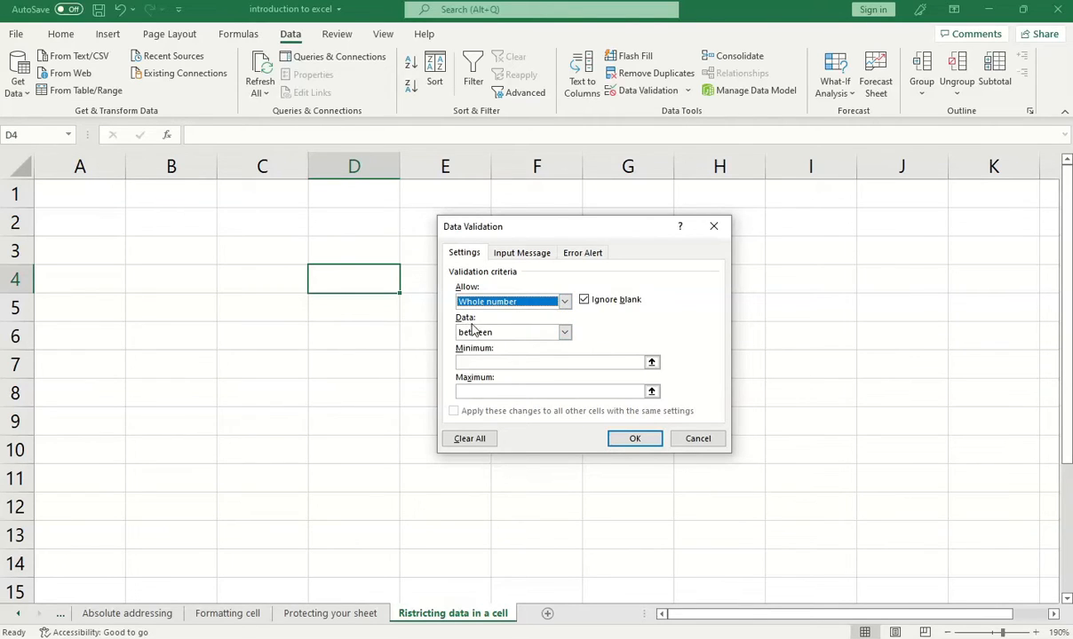
Step: Limit the whole numbers in cell D4 to between 1 and 5 and apply the validation rule
{"action": "left_click", "coordinate": [564, 333]}
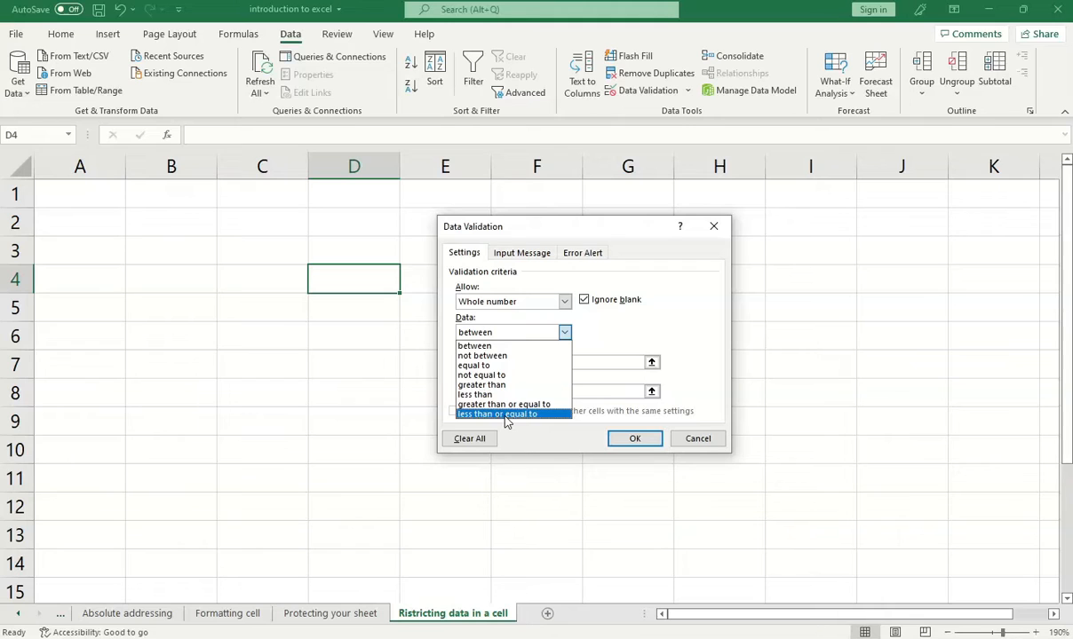
{"action": "left_click", "coordinate": [506, 348]}
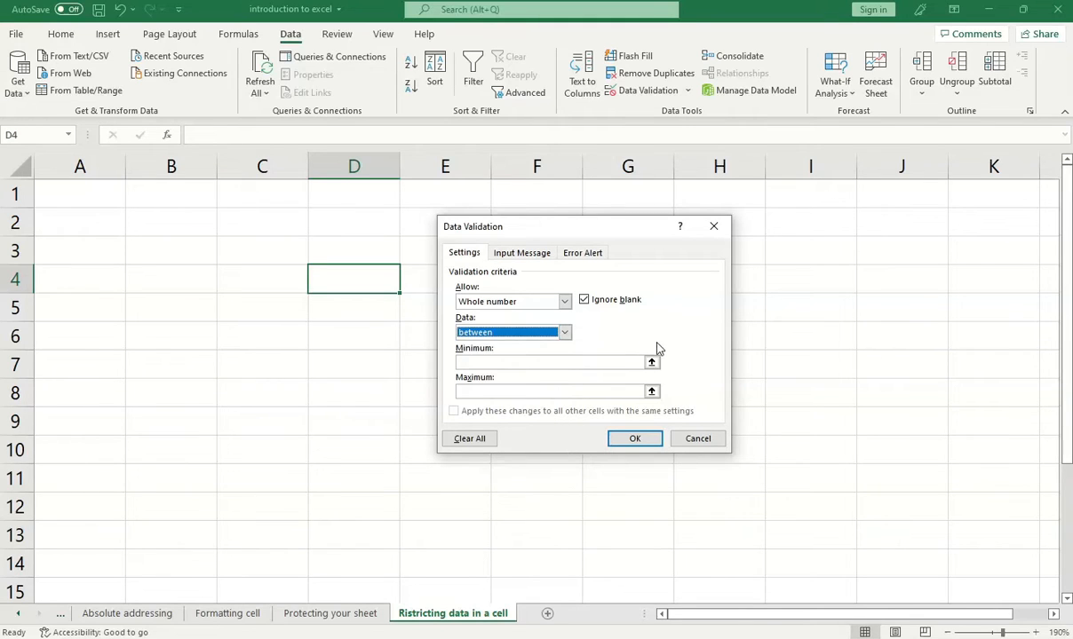
{"action": "left_click", "coordinate": [614, 364]}
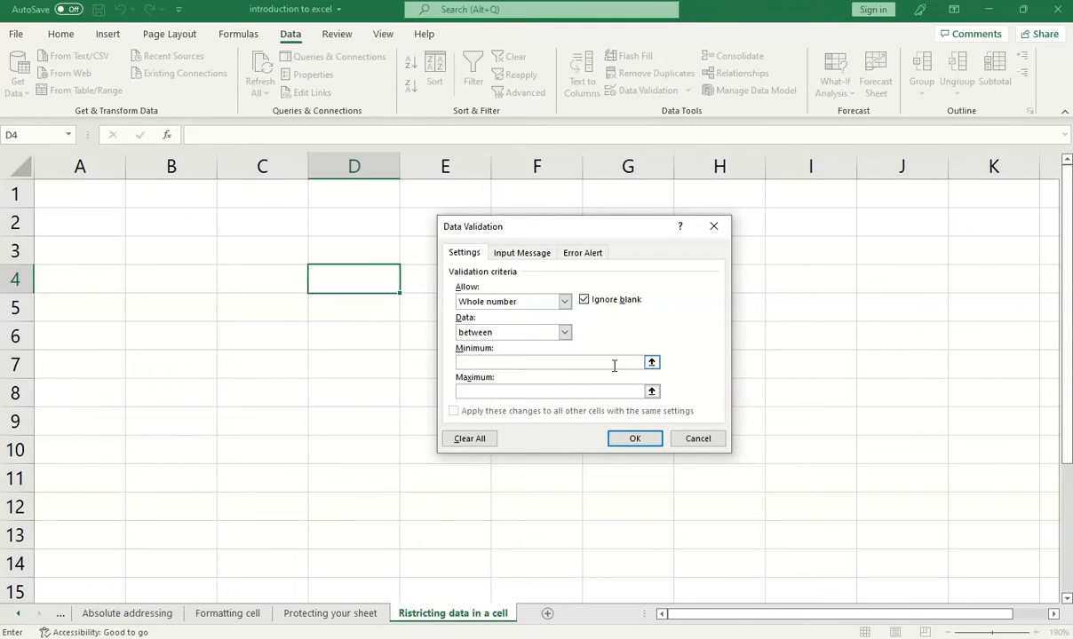
{"action": "type", "text": "1"}
{"action": "left_click", "coordinate": [577, 391]}
{"action": "type", "text": "5"}
{"action": "left_click", "coordinate": [635, 440]}
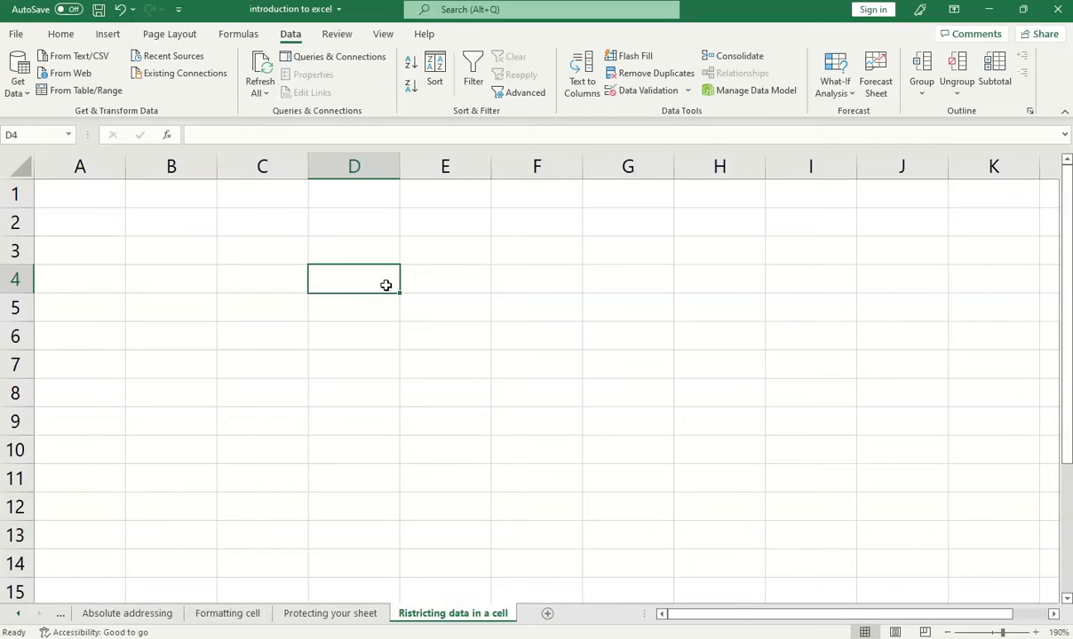
Step: Test the validation rule by entering 1, 5 and 3 one after another in cell D4
{"action": "type", "text": "1"}
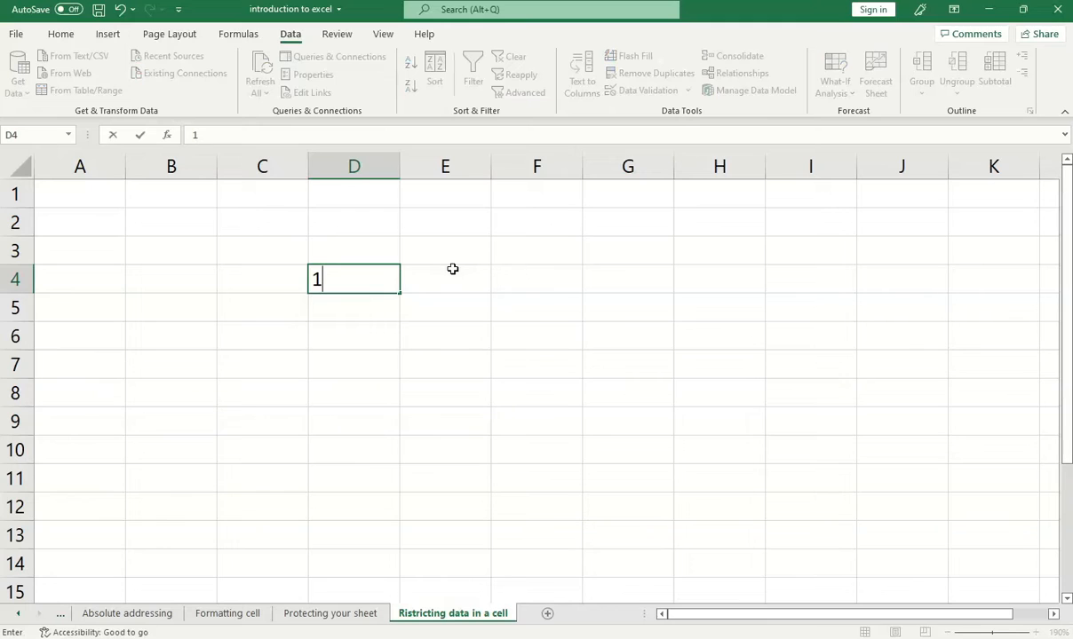
{"action": "key", "text": "Return"}
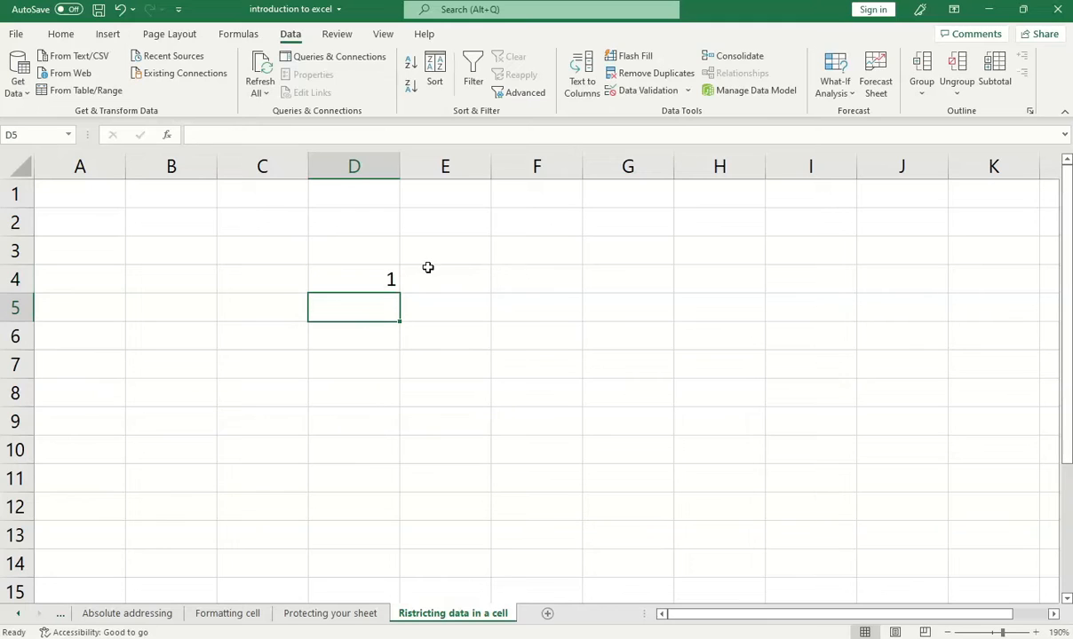
{"action": "left_click", "coordinate": [378, 281]}
{"action": "type", "text": "5"}
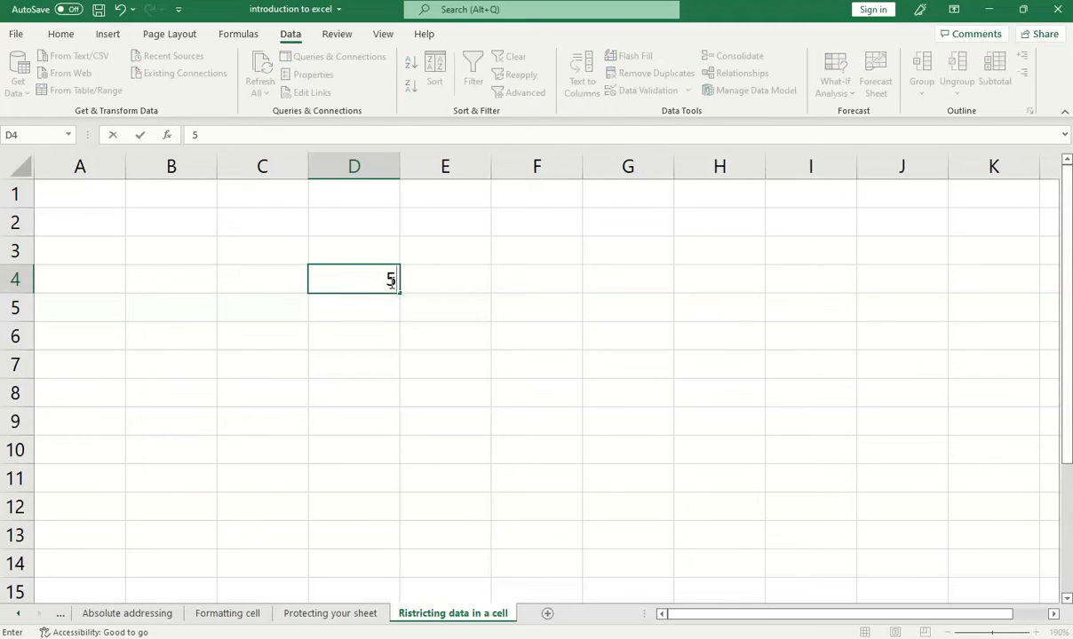
{"action": "left_click", "coordinate": [416, 281]}
{"action": "left_click", "coordinate": [387, 282]}
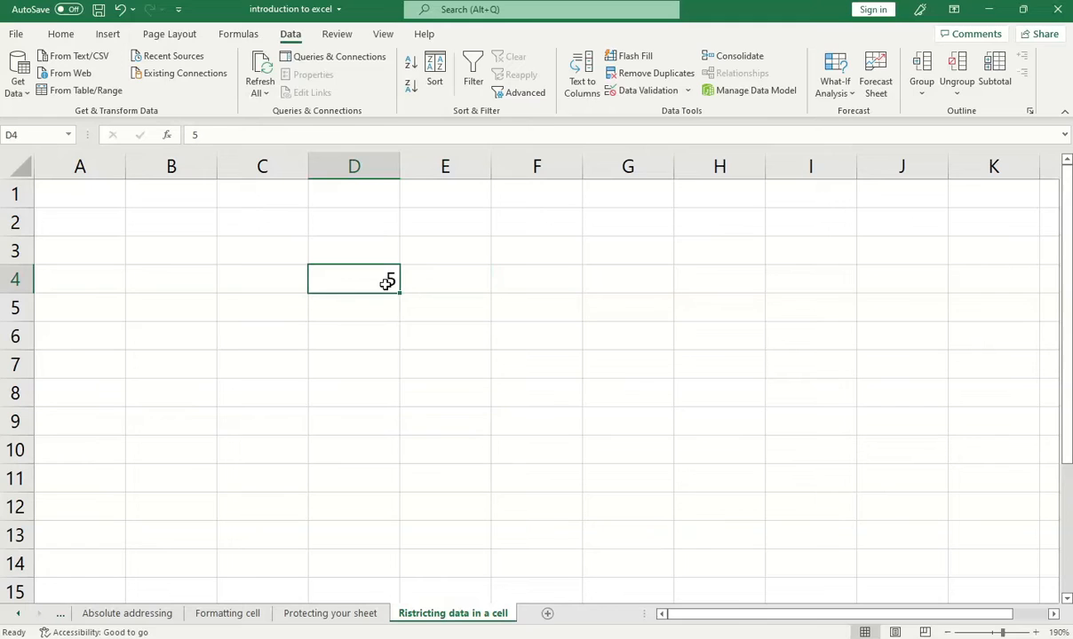
{"action": "type", "text": "3"}
{"action": "left_click", "coordinate": [416, 275]}
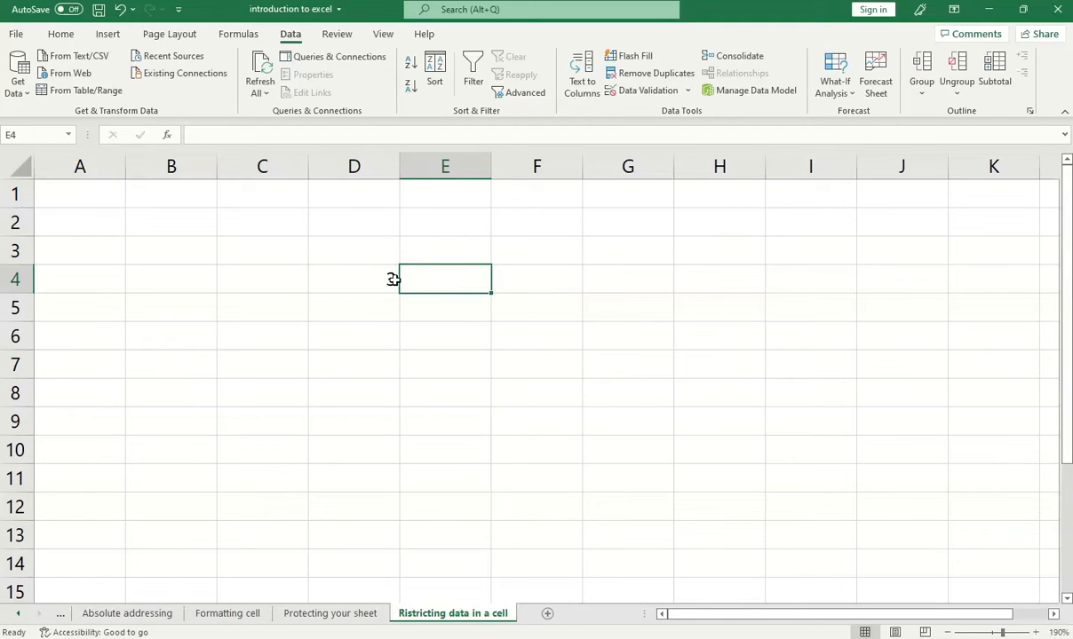
Step: Try to enter the out-of-range value 6 in cell D4, and cancel the entry
{"action": "left_click", "coordinate": [388, 280]}
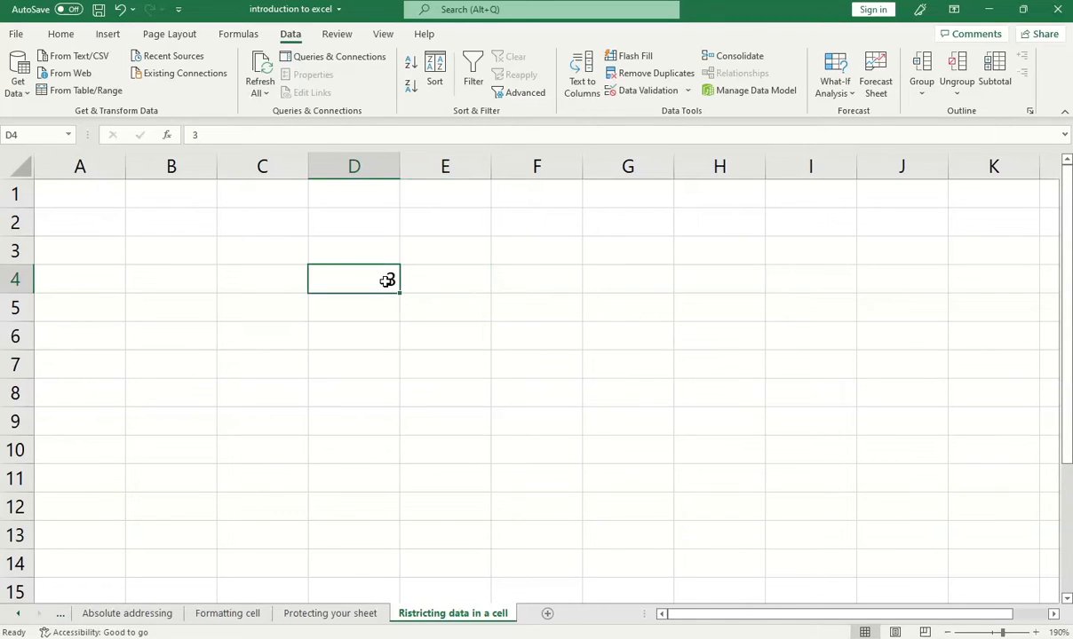
{"action": "type", "text": "6"}
{"action": "key", "text": "Return"}
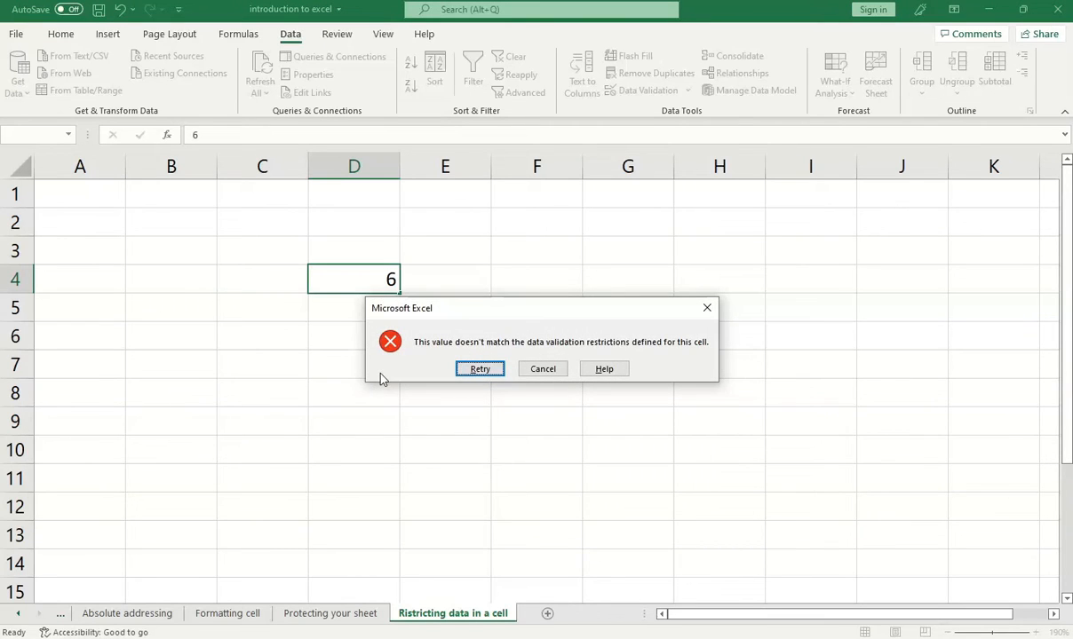
{"action": "left_click_drag", "start_coordinate": [503, 302], "coordinate": [543, 259]}
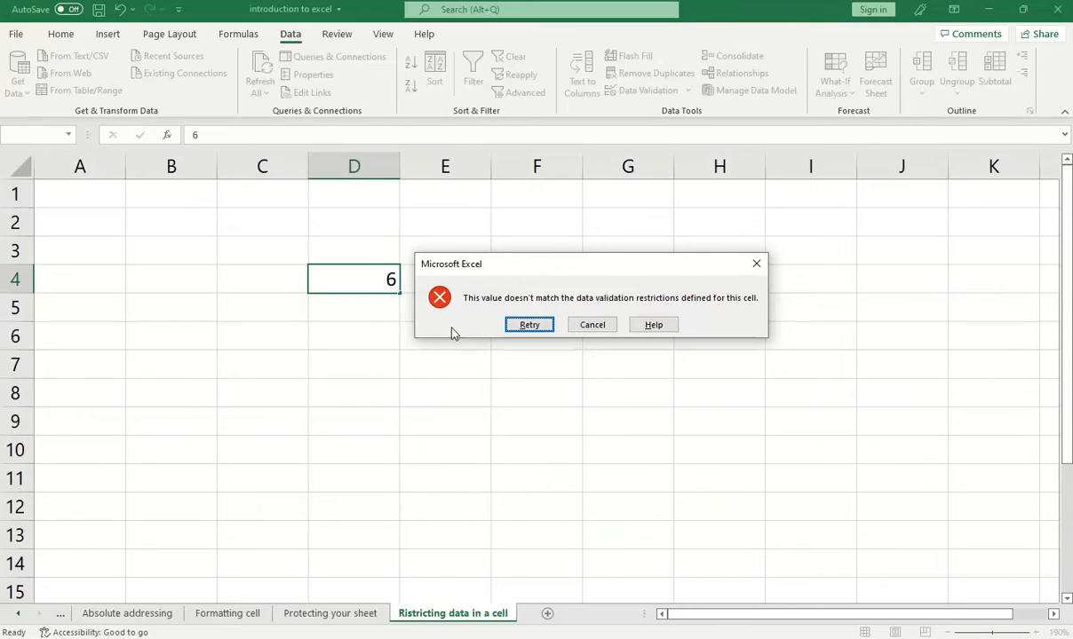
{"action": "left_click", "coordinate": [594, 325]}
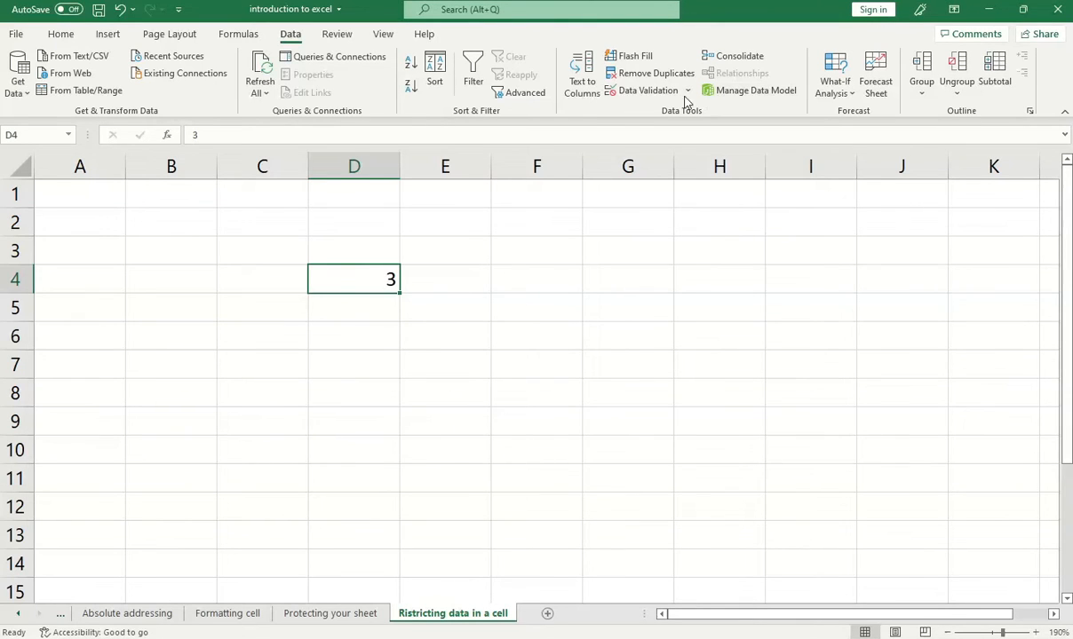
Step: Give the data validation input message of cell D4 the title "Enter a whole number"
{"action": "left_click", "coordinate": [648, 91]}
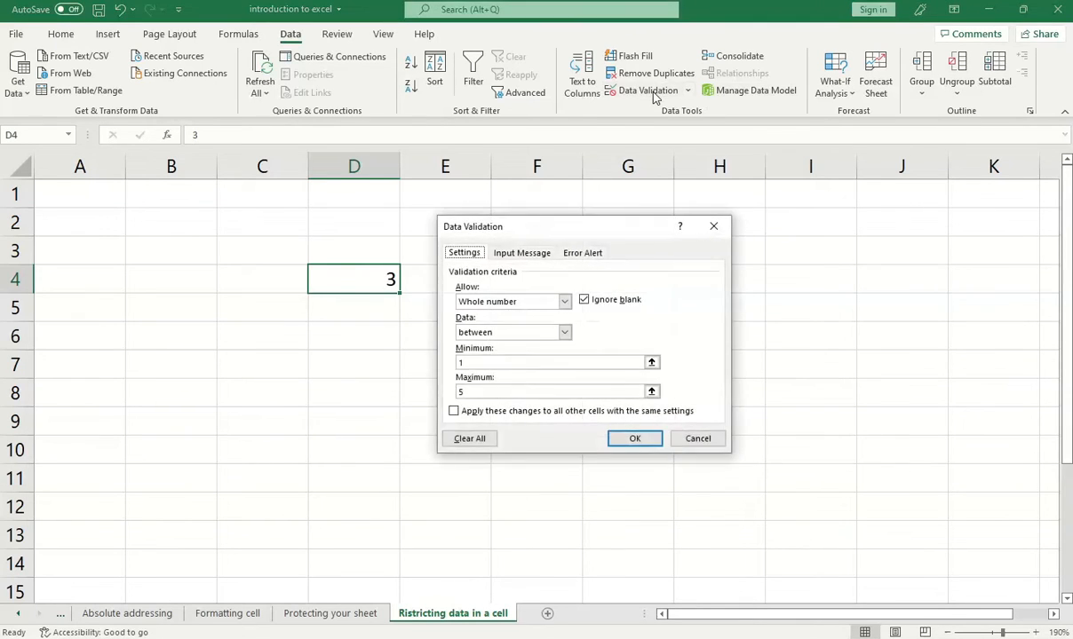
{"action": "left_click", "coordinate": [519, 255]}
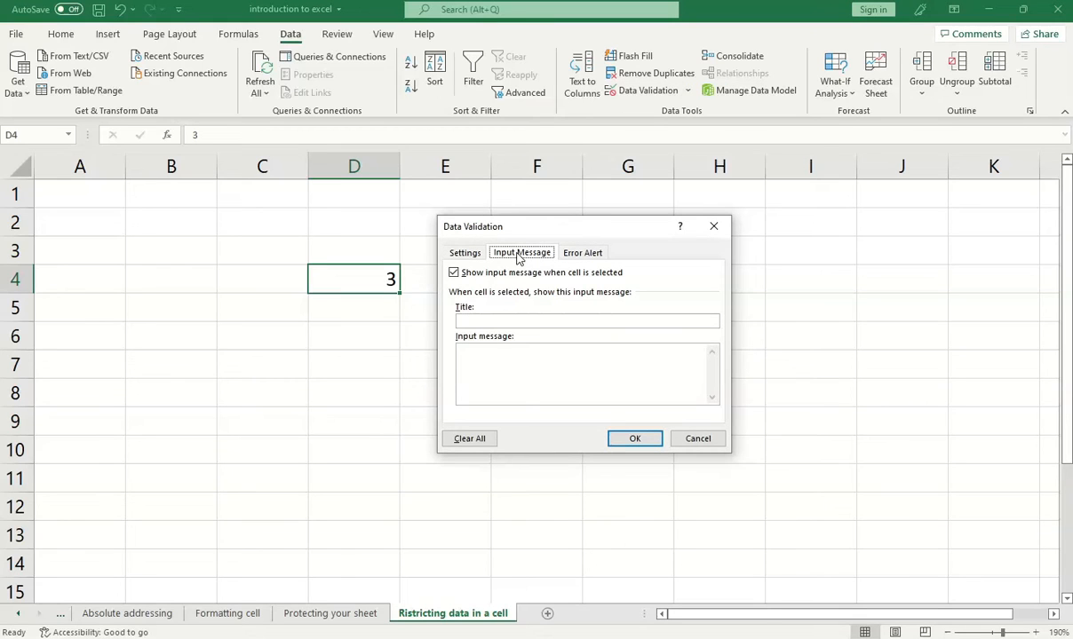
{"action": "left_click", "coordinate": [501, 322]}
{"action": "type", "text": "Ent"}
{"action": "key", "text": "BackSpace"}
{"action": "type", "text": "er a"}
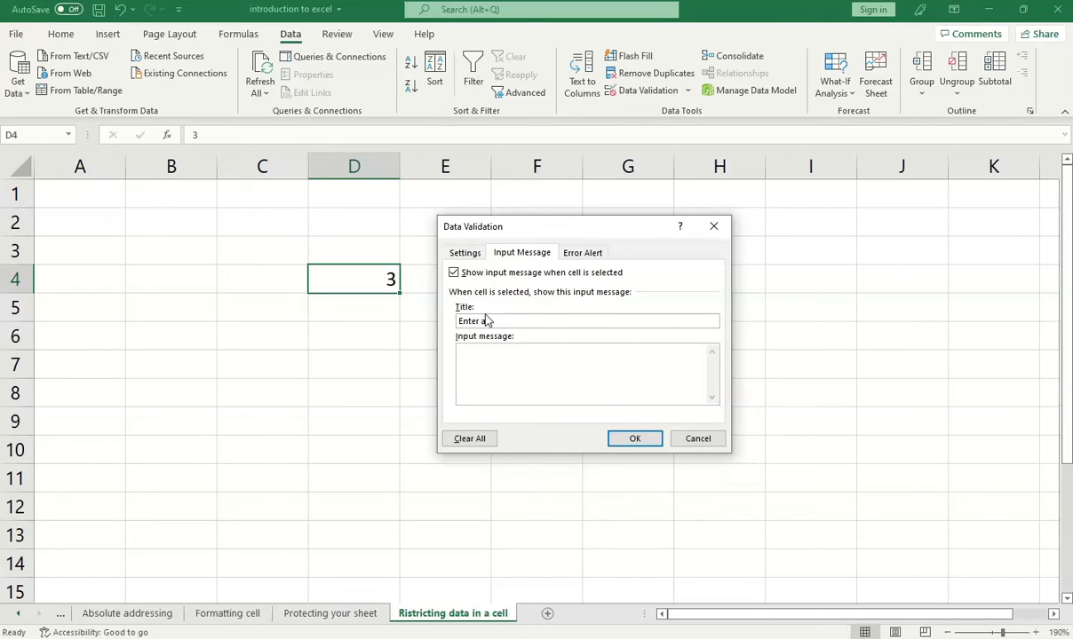
{"action": "type", "text": " whole nu"}
{"action": "type", "text": "ber"}
{"action": "key", "text": "BackSpace"}
{"action": "key", "text": "BackSpace"}
{"action": "key", "text": "BackSpace"}
{"action": "key", "text": "BackSpace"}
{"action": "type", "text": "umbert"}
{"action": "key", "text": "BackSpace"}
Step: Set the input message text to "Enter a whole number between 1 to 5" and apply the validation settings
{"action": "left_click", "coordinate": [496, 364]}
{"action": "type", "text": "Enter a whole number"}
{"action": "key", "text": "BackSpace"}
{"action": "key", "text": "BackSpace"}
{"action": "type", "text": "ber "}
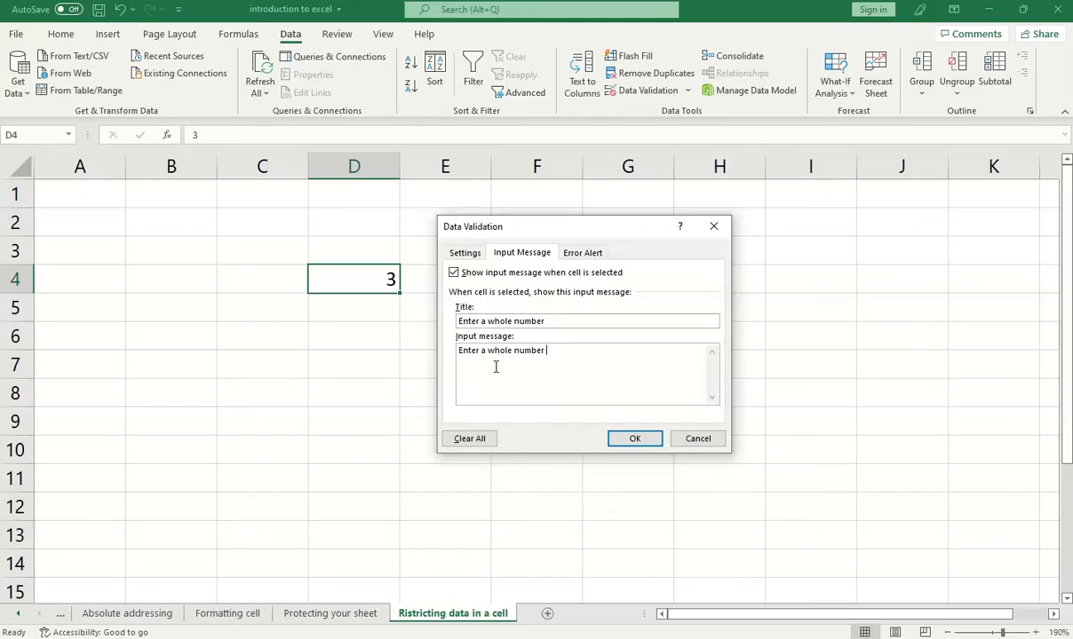
{"action": "type", "text": "between 1 to 5"}
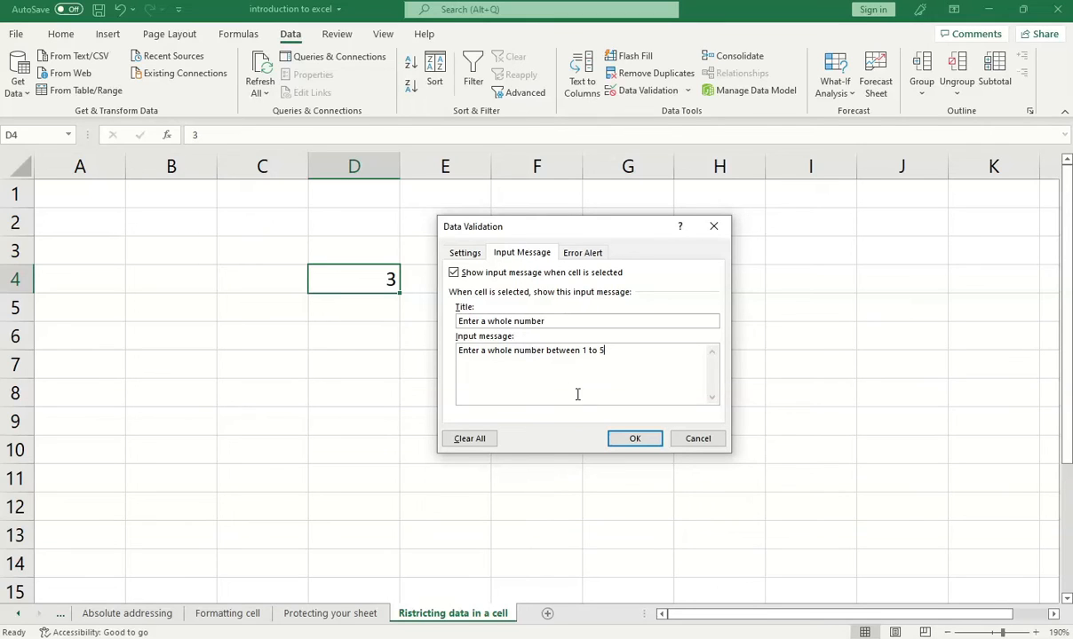
{"action": "left_click", "coordinate": [634, 438]}
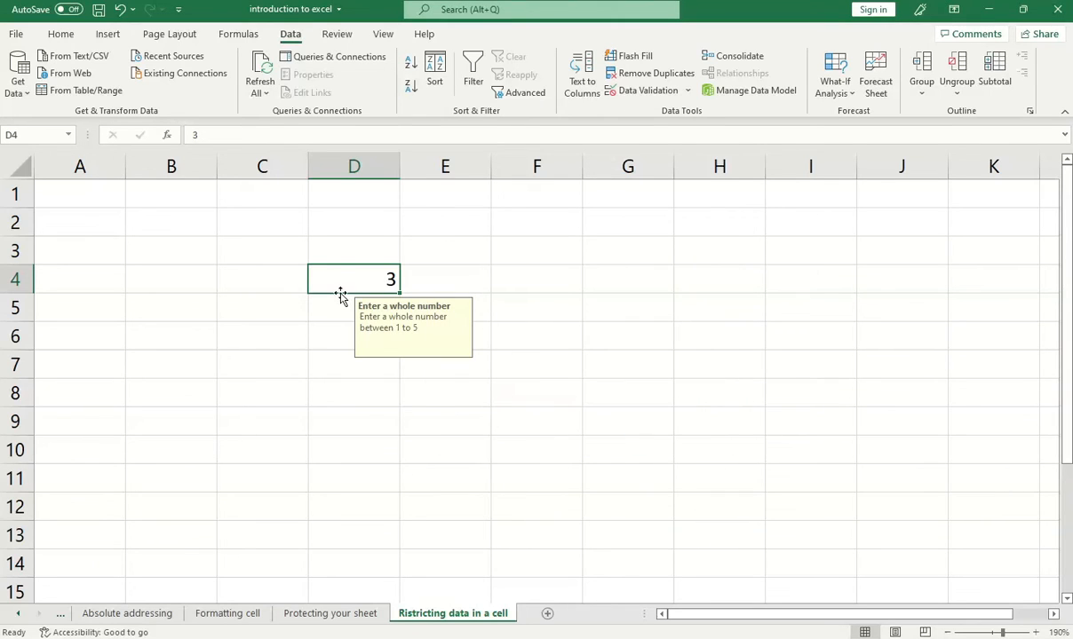
Step: Reselect cell D4 to check its input message, try entering 6 again, and cancel the entry
{"action": "left_click", "coordinate": [345, 258]}
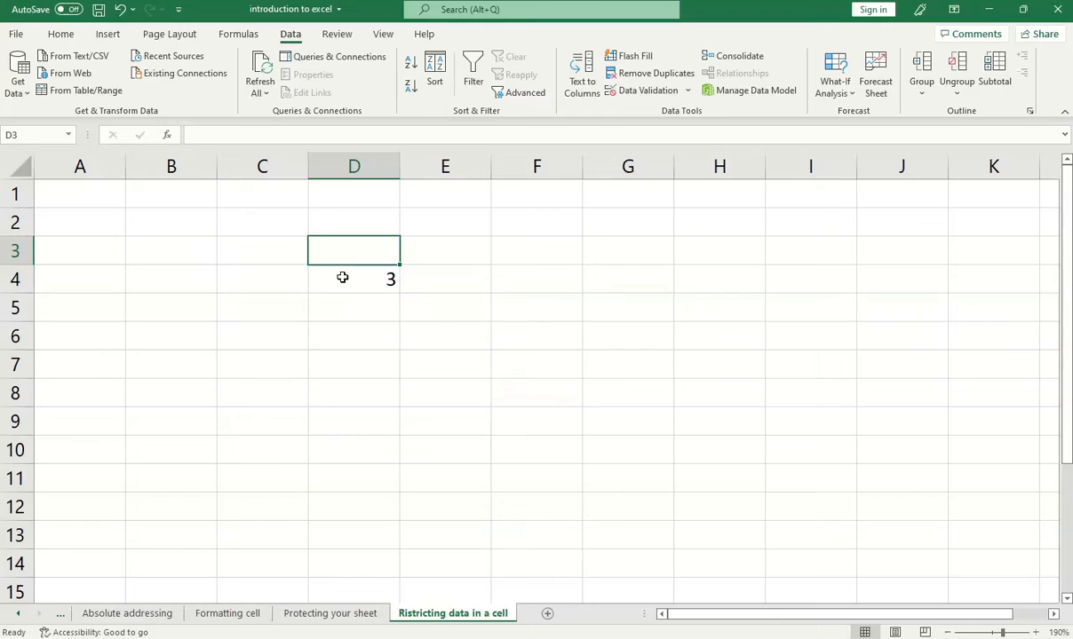
{"action": "left_click", "coordinate": [346, 278]}
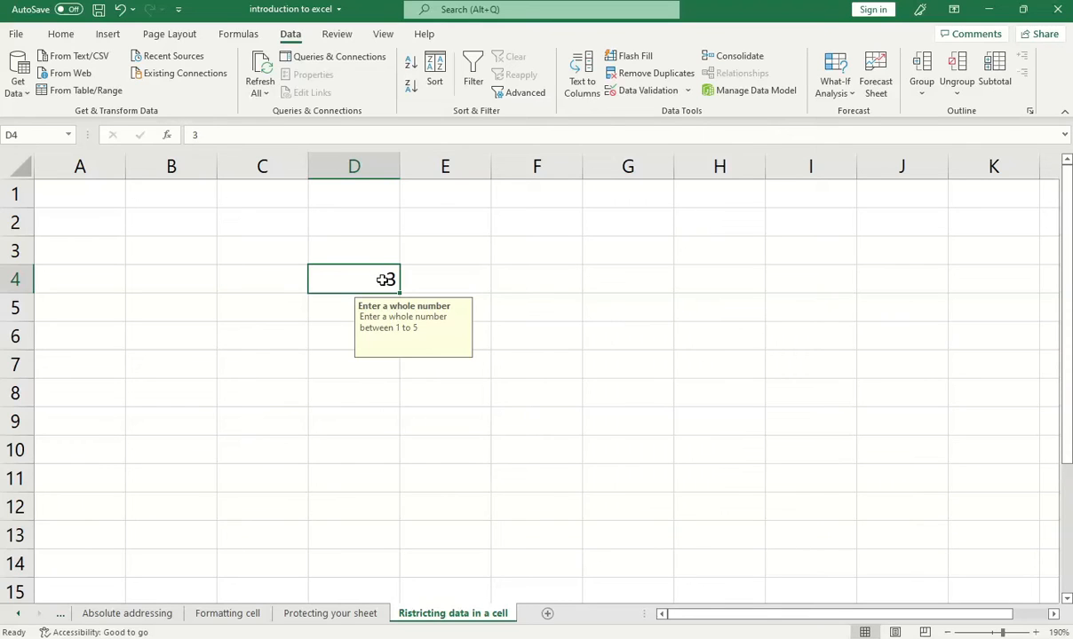
{"action": "type", "text": "6"}
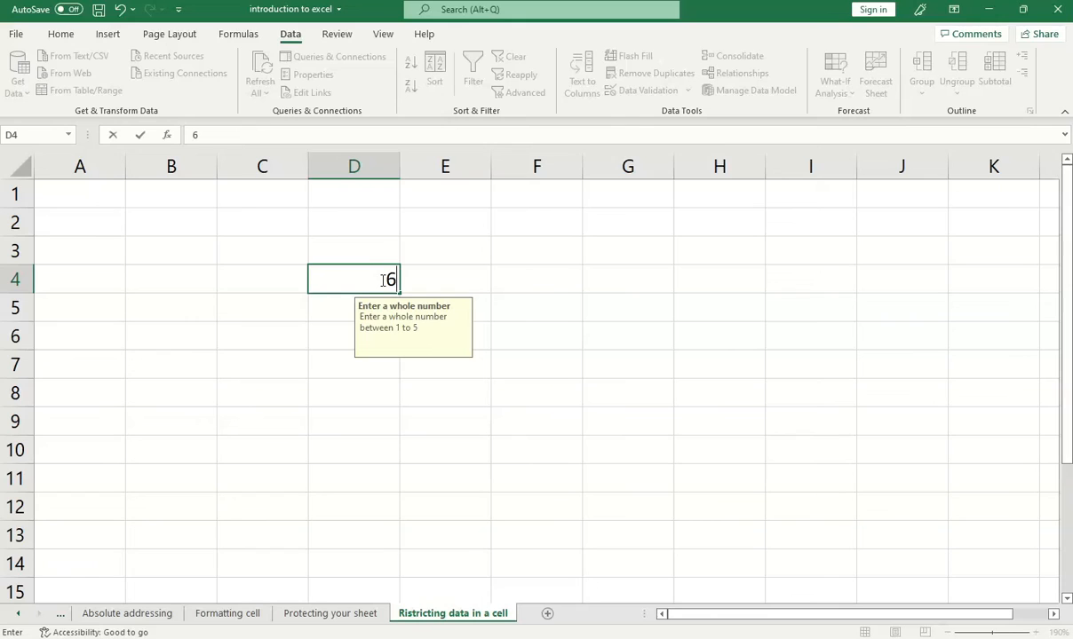
{"action": "key", "text": "Return"}
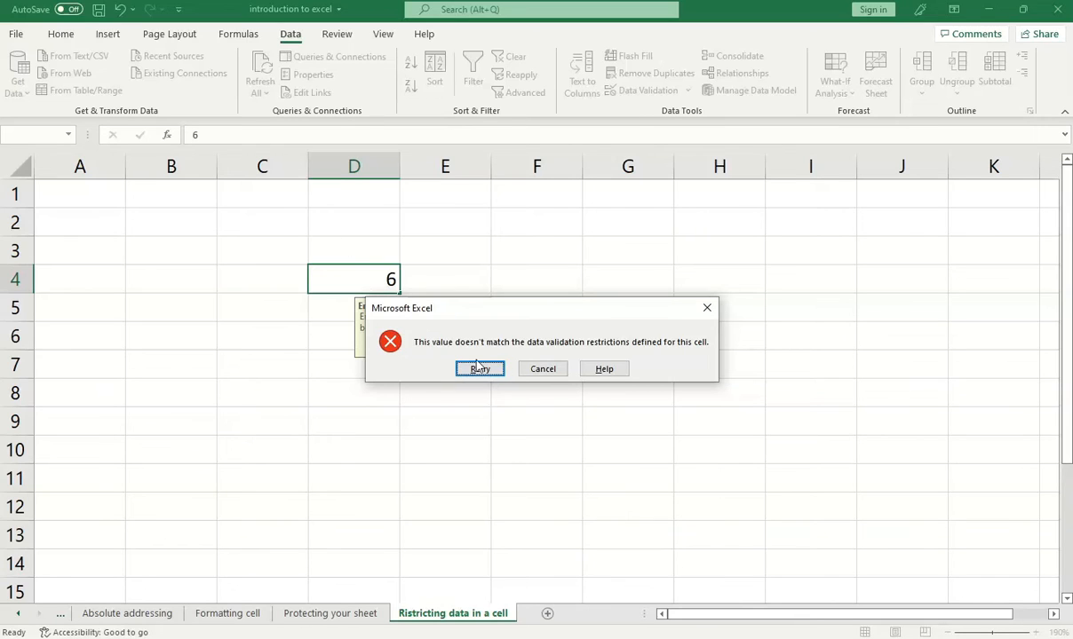
{"action": "left_click", "coordinate": [535, 372]}
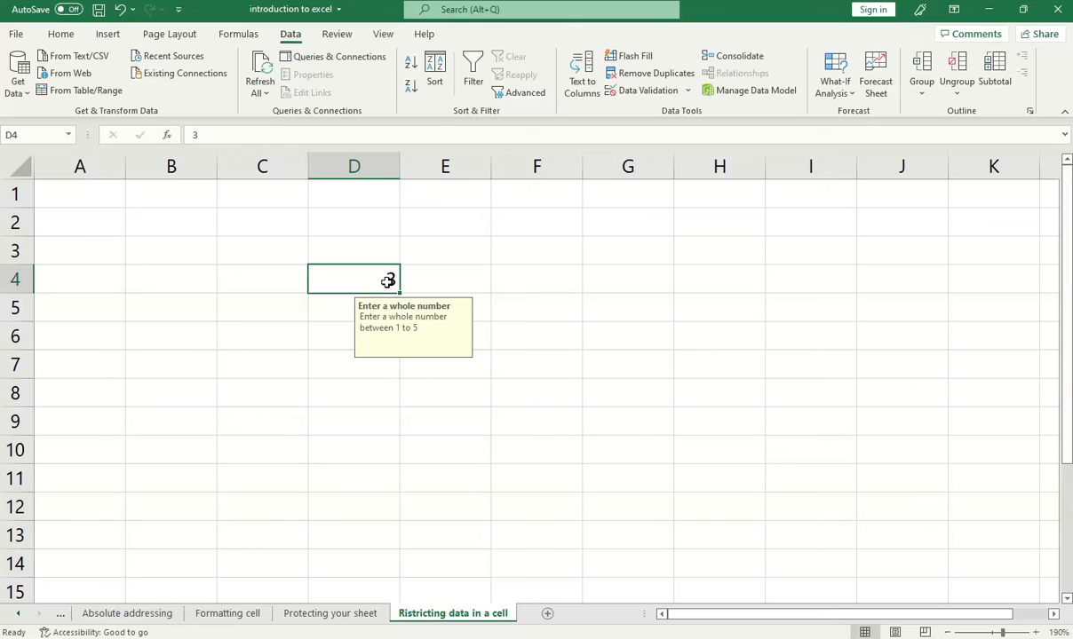
Step: Preview the Warning and Information styles for cell D4's data validation error alert, and set the style back to Stop
{"action": "left_click", "coordinate": [648, 94]}
{"action": "left_click", "coordinate": [579, 254]}
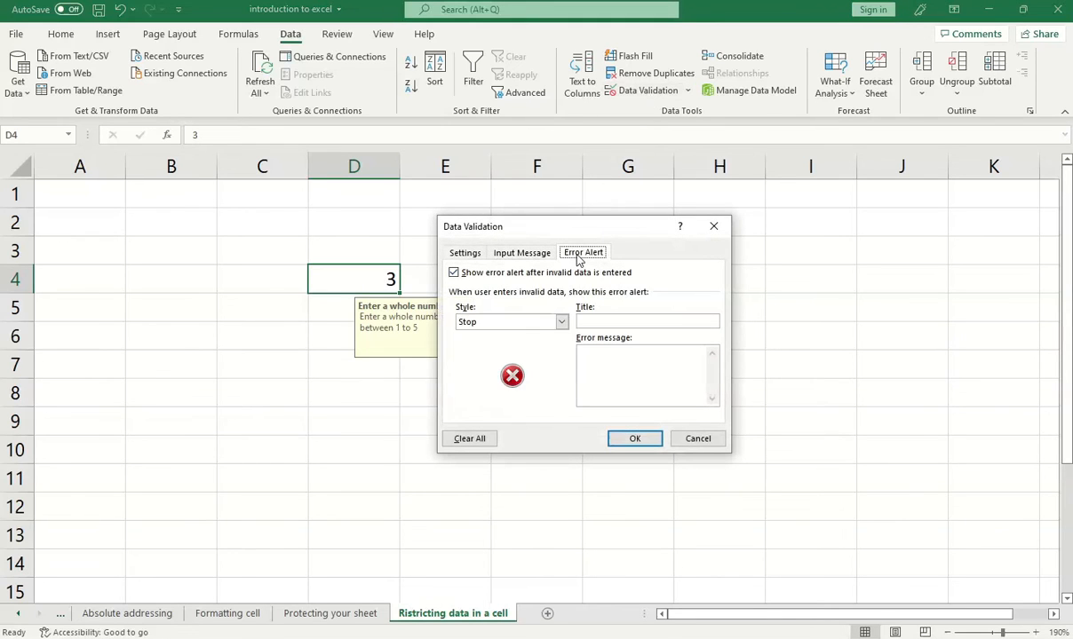
{"action": "left_click", "coordinate": [560, 324]}
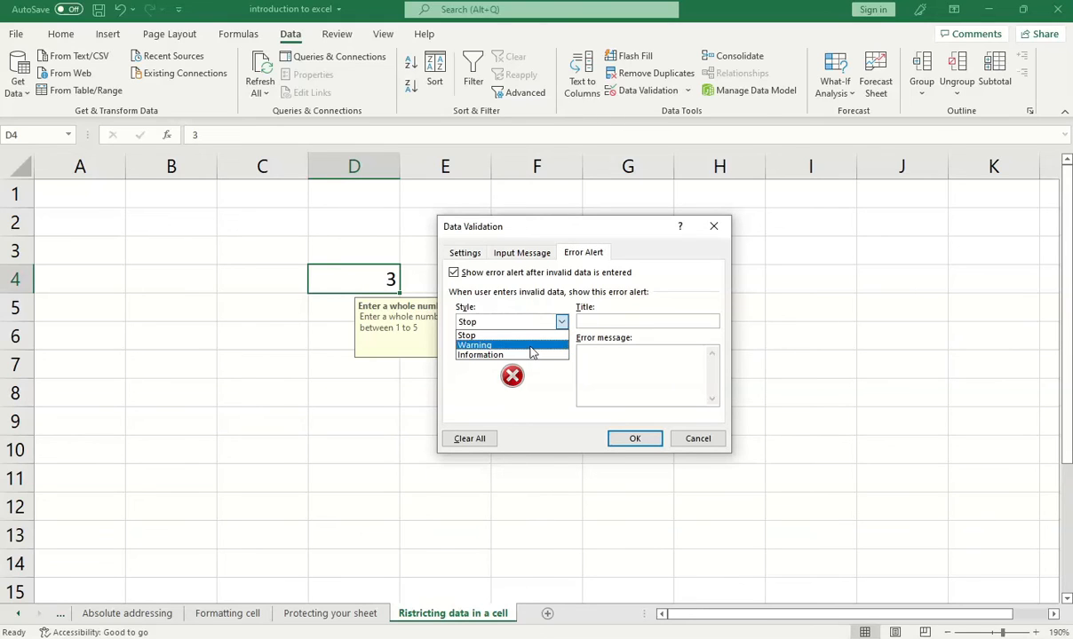
{"action": "left_click", "coordinate": [530, 348]}
{"action": "left_click", "coordinate": [561, 322]}
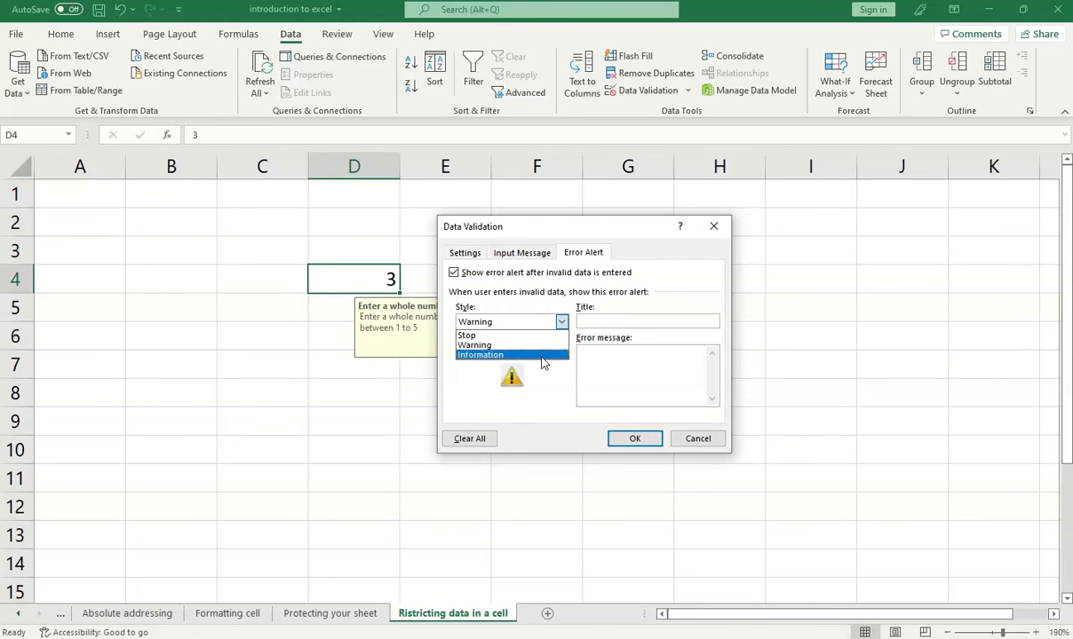
{"action": "left_click", "coordinate": [528, 354]}
{"action": "left_click", "coordinate": [561, 321]}
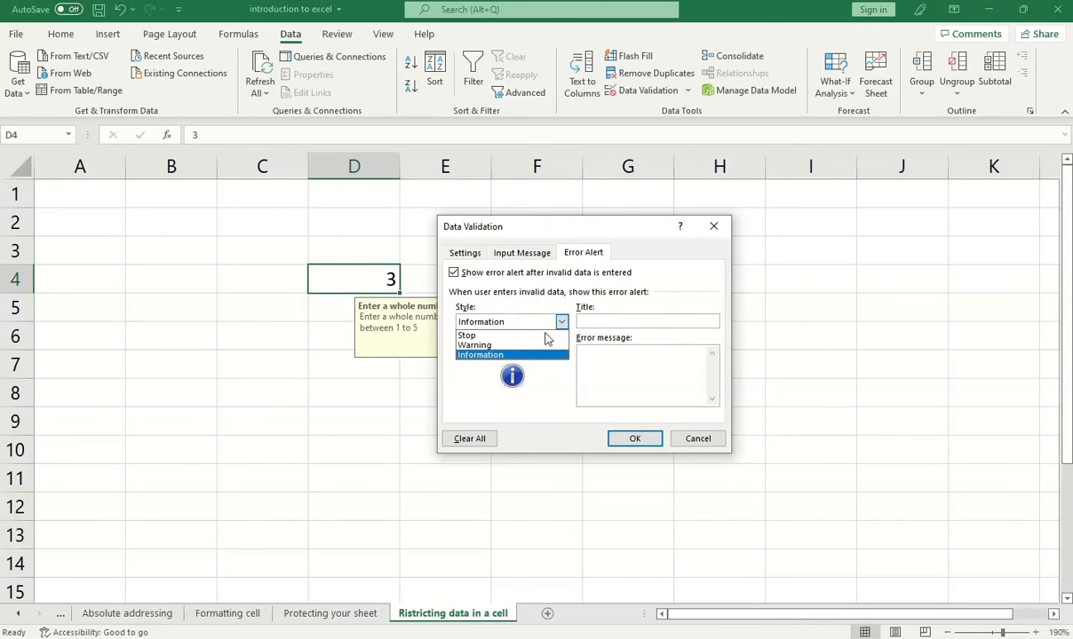
{"action": "left_click", "coordinate": [526, 336]}
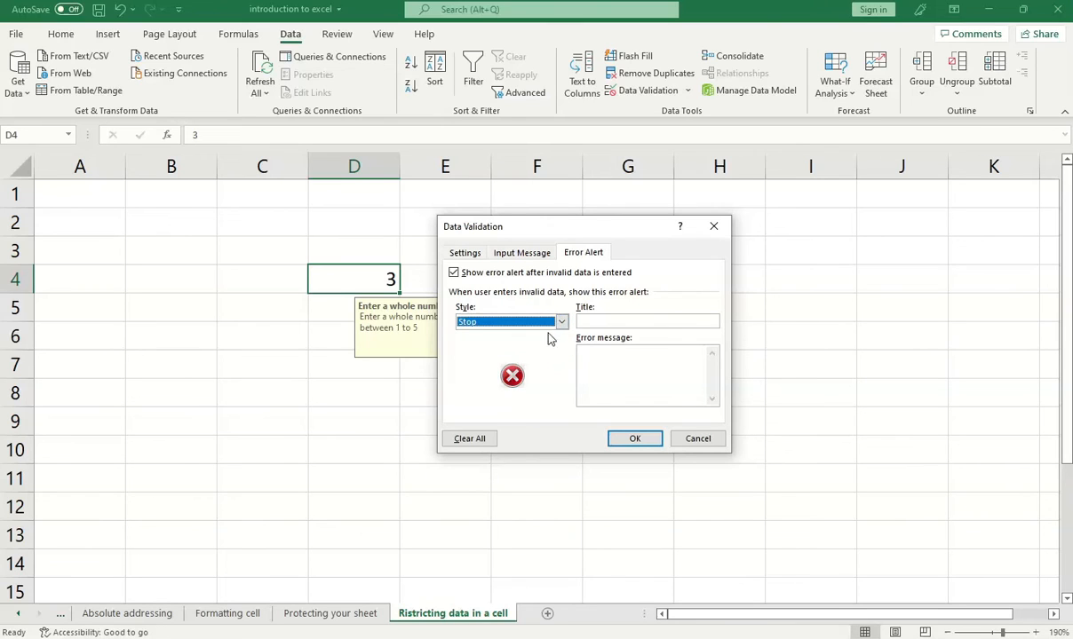
Step: Title the error alert "whole number not entered", set its message to "The information is not between 1 to 5", and apply the validation settings
{"action": "left_click", "coordinate": [596, 322]}
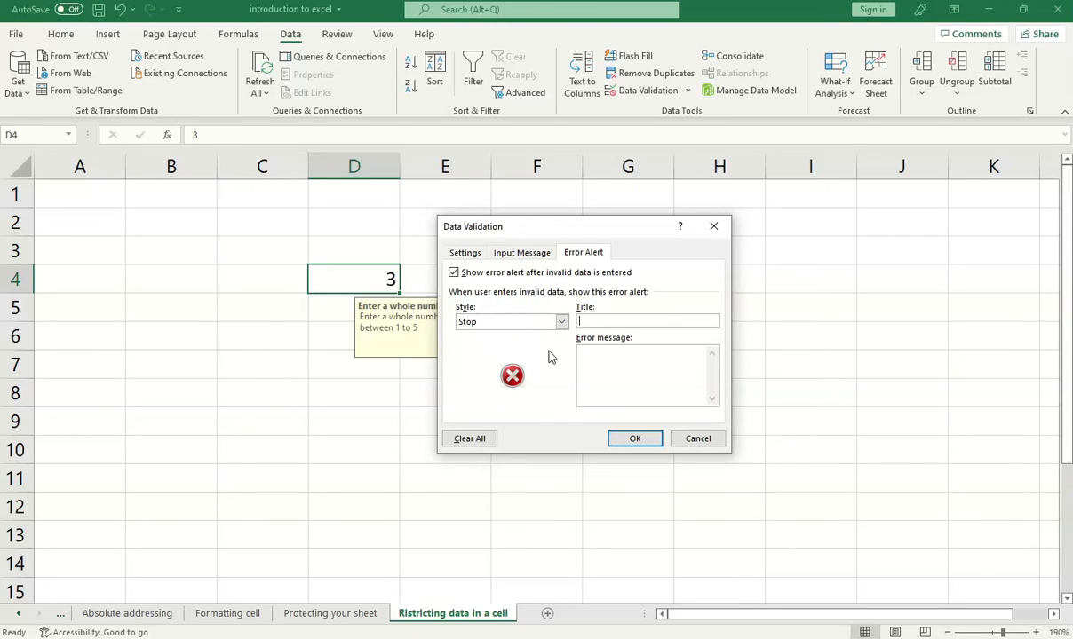
{"action": "type", "text": "whole number not entered"}
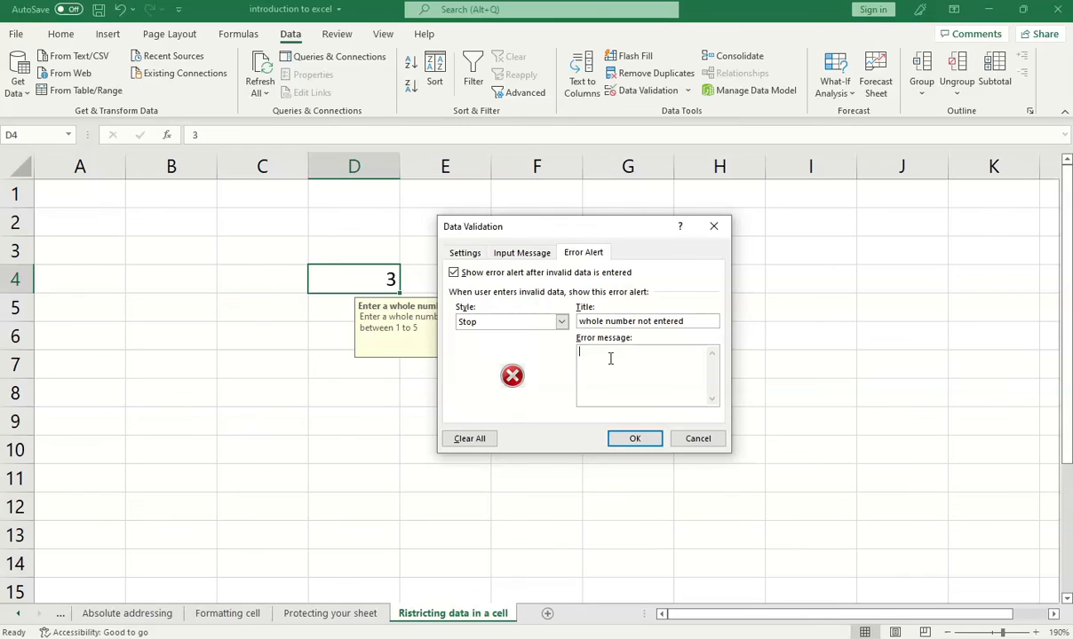
{"action": "type", "text": "The "}
{"action": "type", "text": "infet"}
{"action": "type", "text": "matio"}
{"action": "type", "text": "n is n"}
{"action": "type", "text": "ot "}
{"action": "type", "text": "betqw"}
{"action": "key", "text": "BackSpace"}
{"action": "key", "text": "BackSpace"}
{"action": "type", "text": "wee"}
{"action": "type", "text": "1 to 5"}
{"action": "left_click_drag", "start_coordinate": [630, 369], "coordinate": [570, 355]}
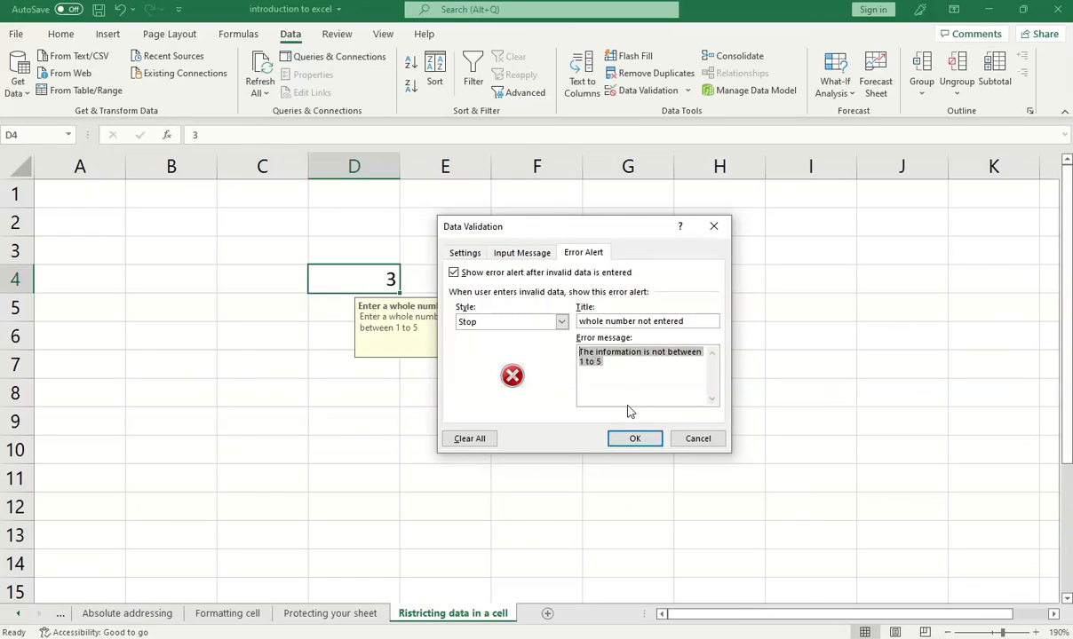
{"action": "left_click", "coordinate": [634, 439]}
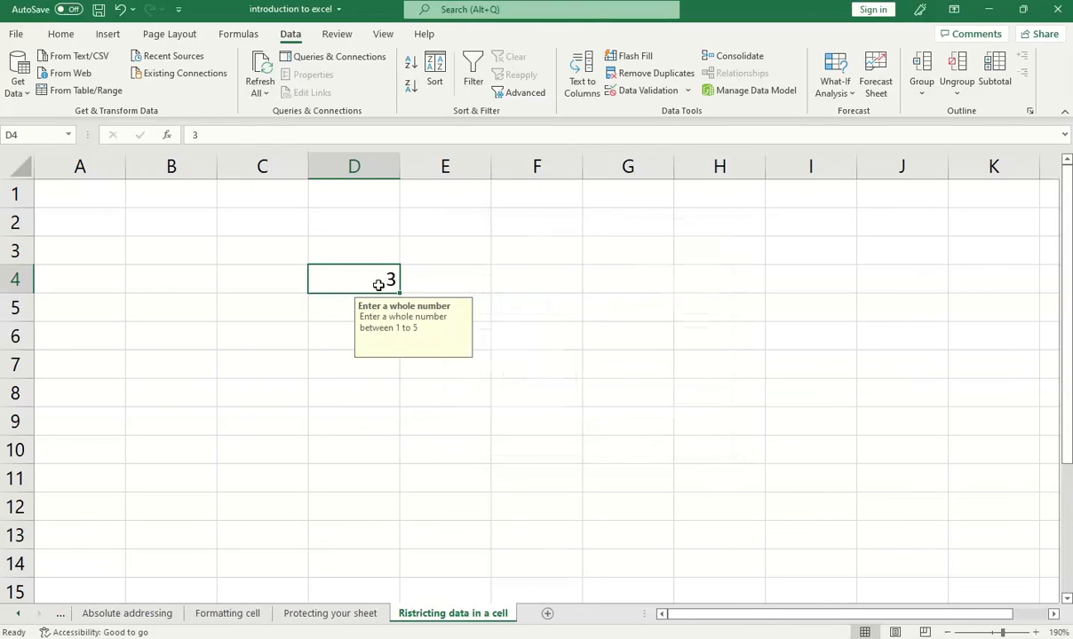
Step: Test the error alert by trying to enter the out-of-range value 7 in cell D4, and cancel the entry
{"action": "type", "text": "6"}
{"action": "key", "text": "BackSpace"}
{"action": "type", "text": "7"}
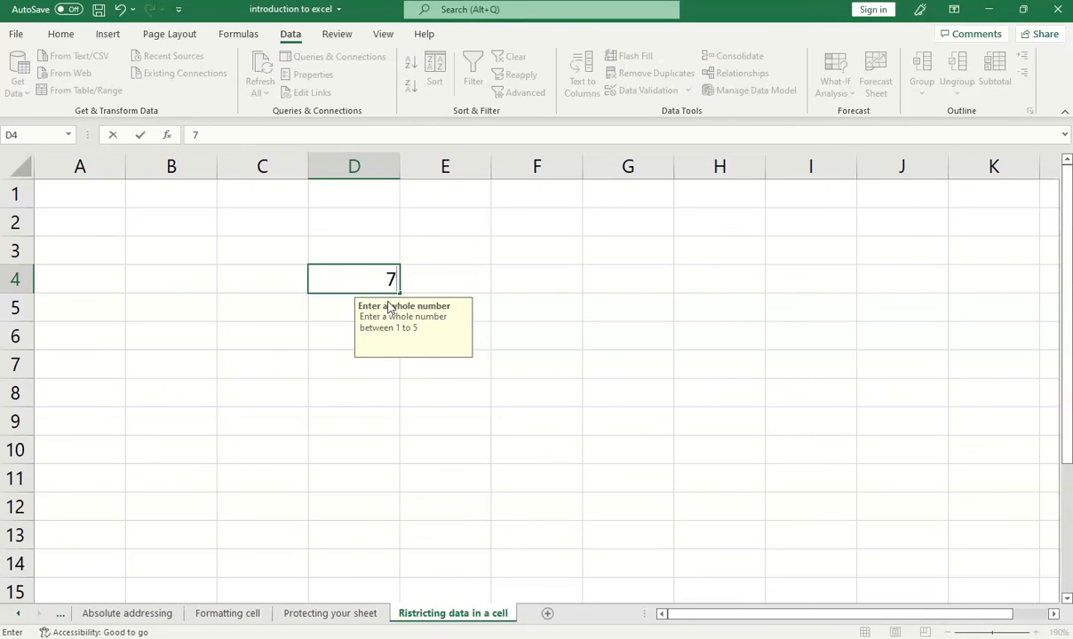
{"action": "key", "text": "Return"}
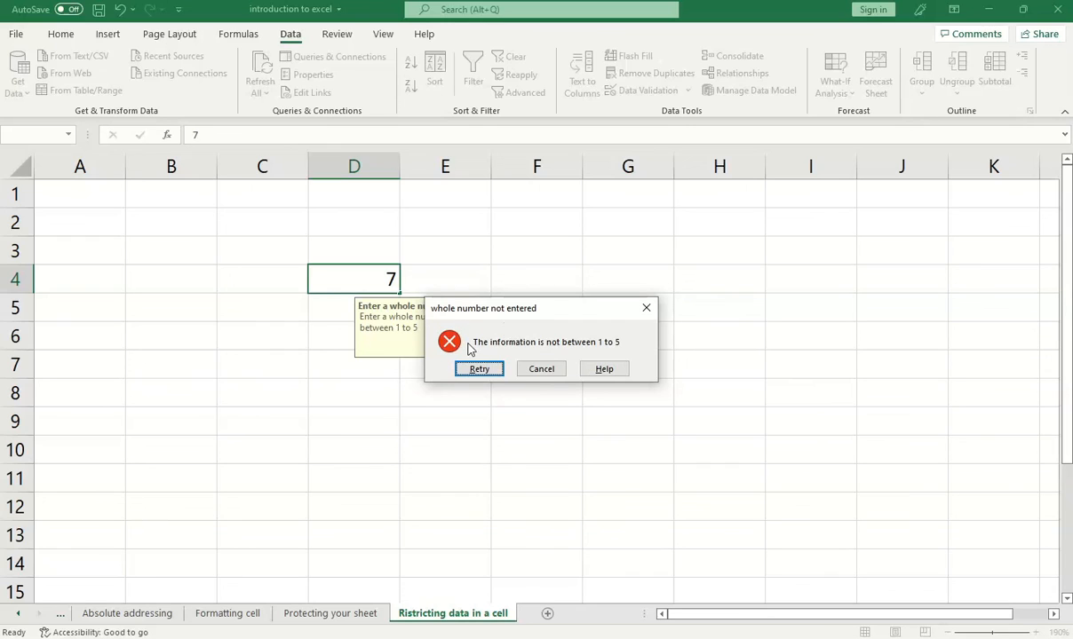
{"action": "left_click", "coordinate": [544, 370]}
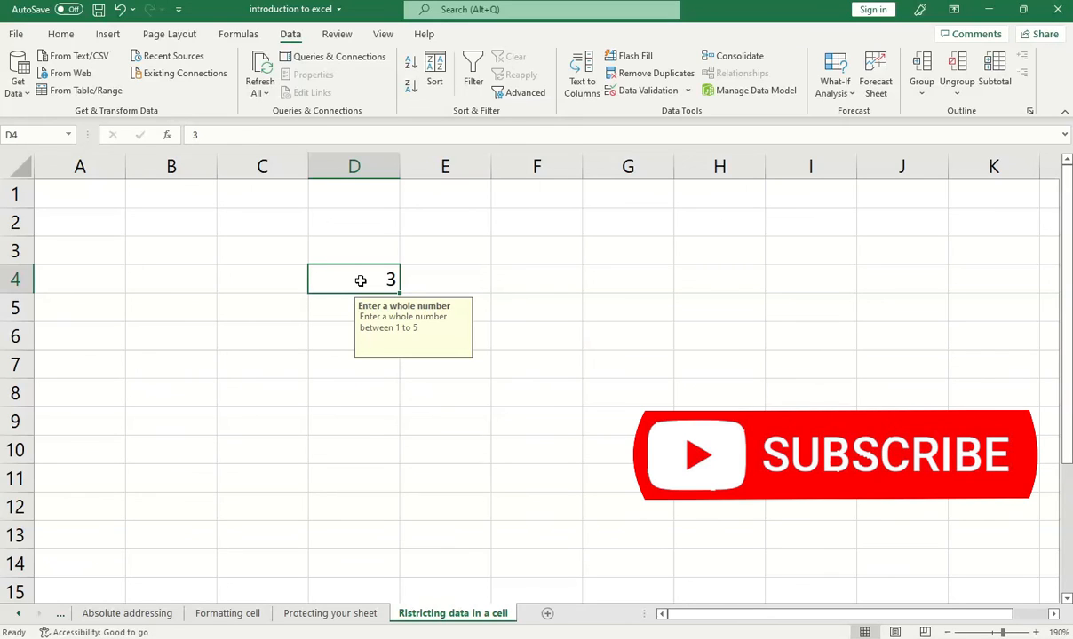
{"action": "left_click", "coordinate": [417, 269]}
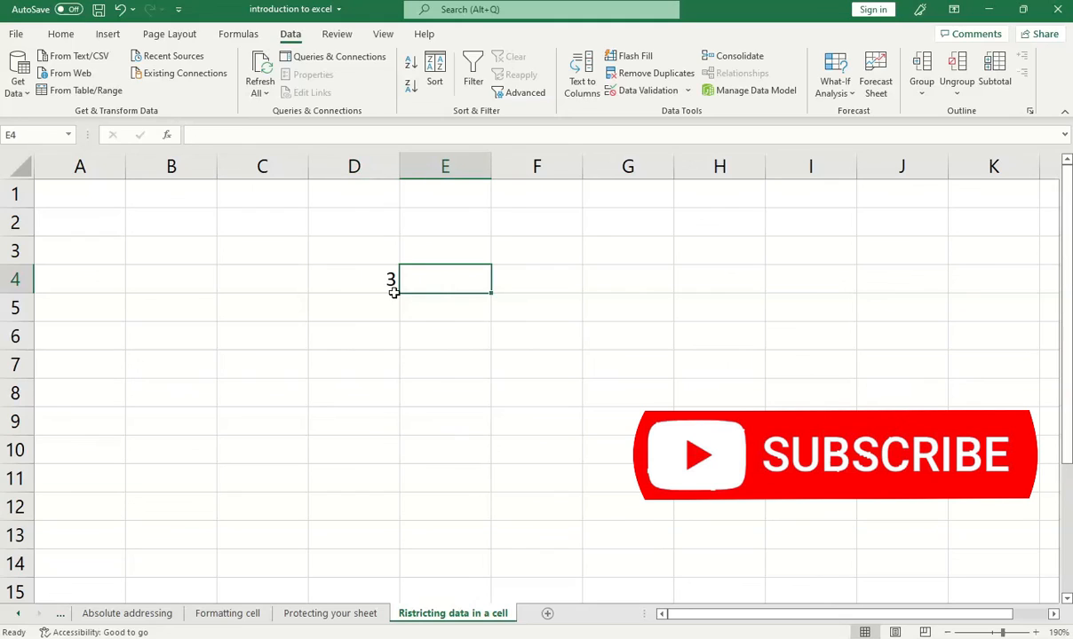